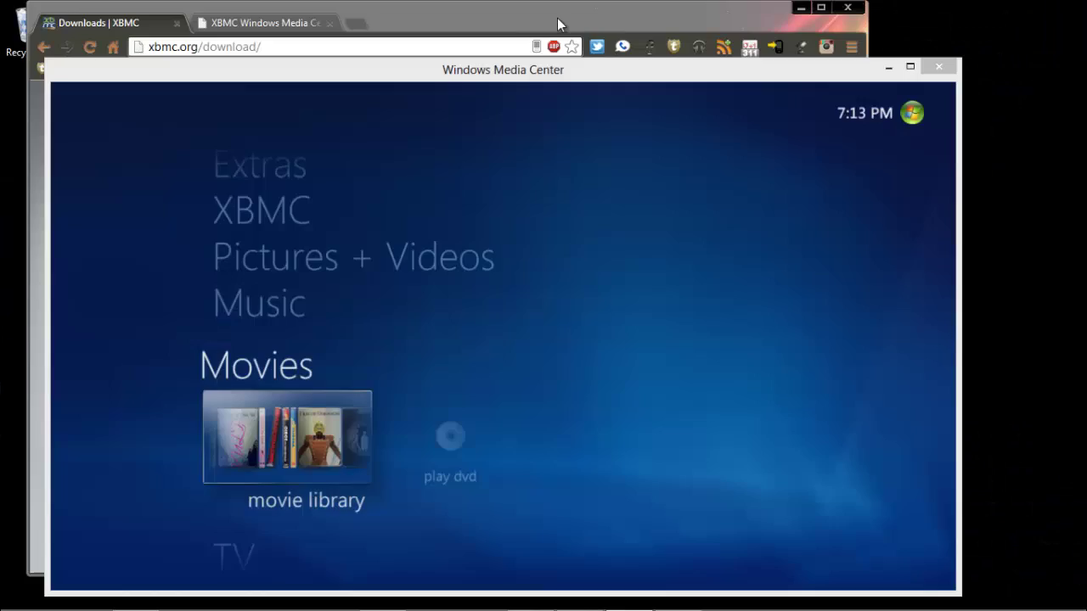
Step: Bring Chrome's XBMC downloads page in front of Windows Media Center
click(557, 18)
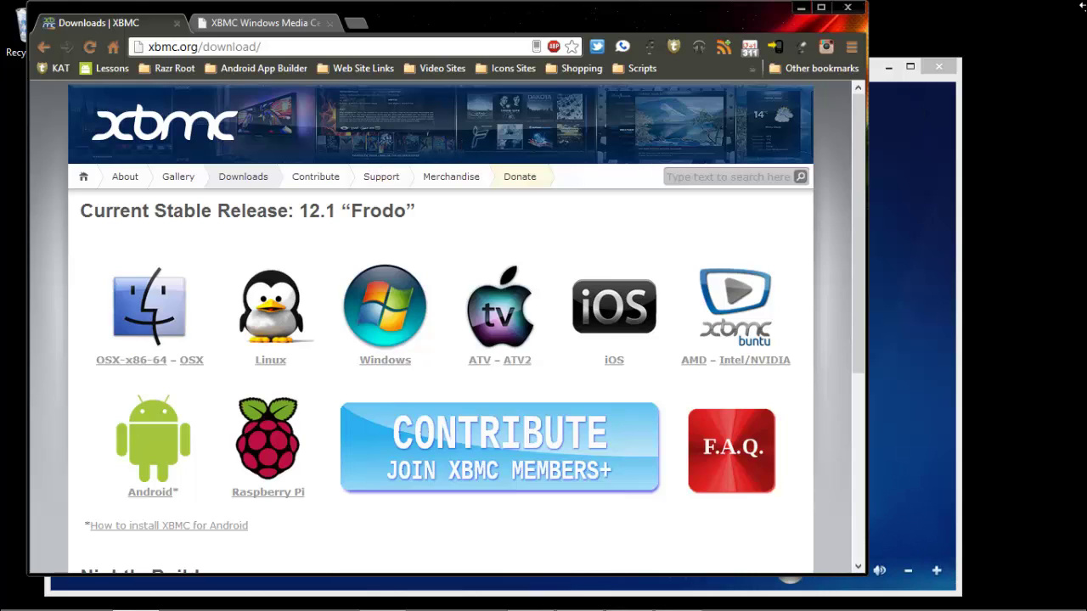
Step: Switch to the Windows 8 Start screen from the Charms bar
mouse_move(1085, 3)
click(1054, 299)
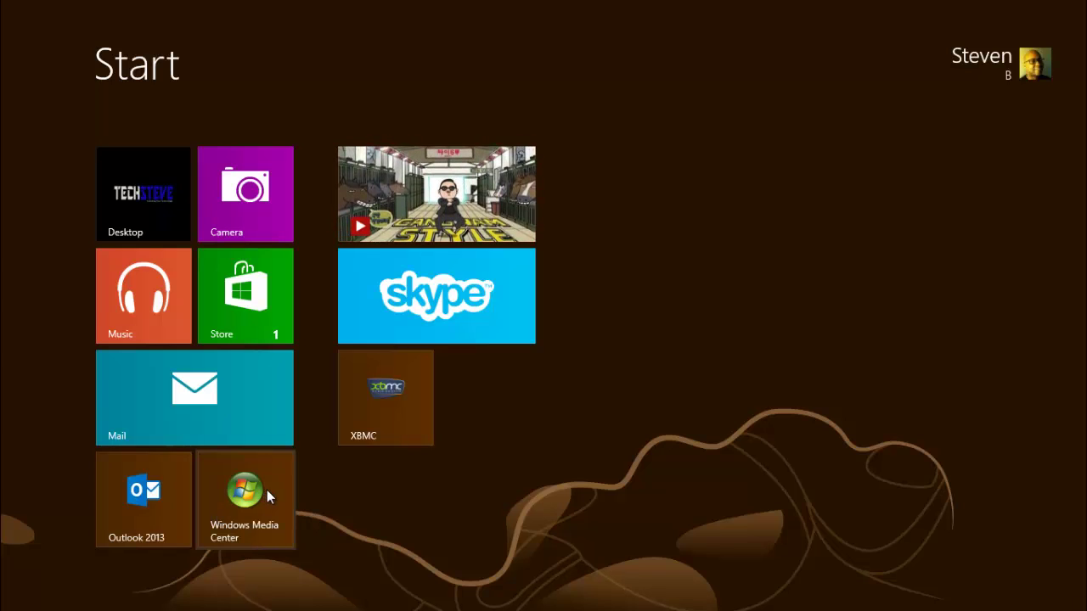
mouse_move(1086, 5)
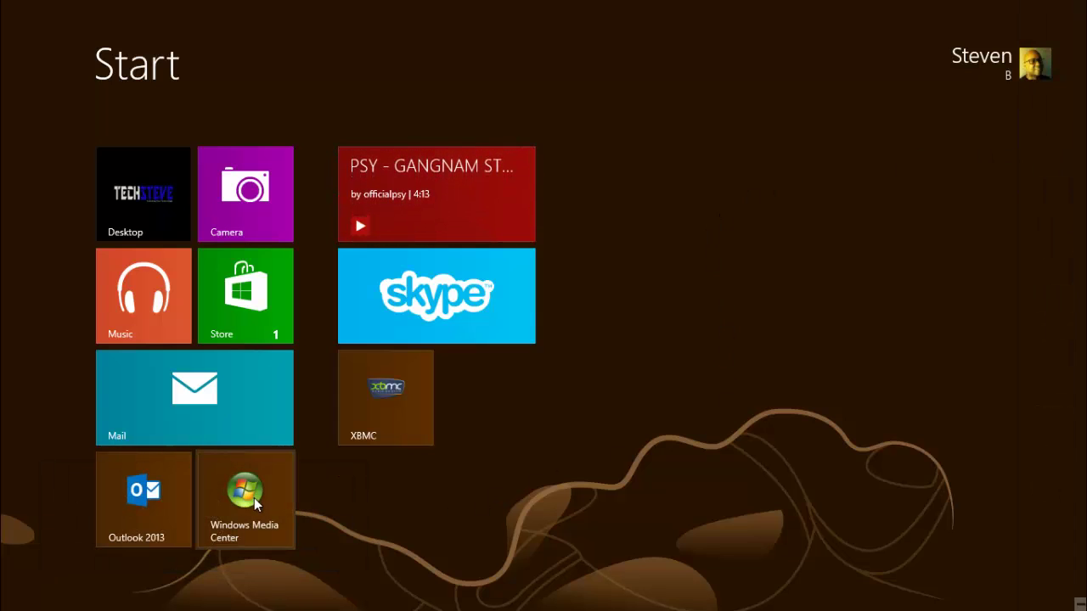
Step: Launch Windows Media Center and browse its start menu from Movies down to Tasks, then back to TV
click(253, 497)
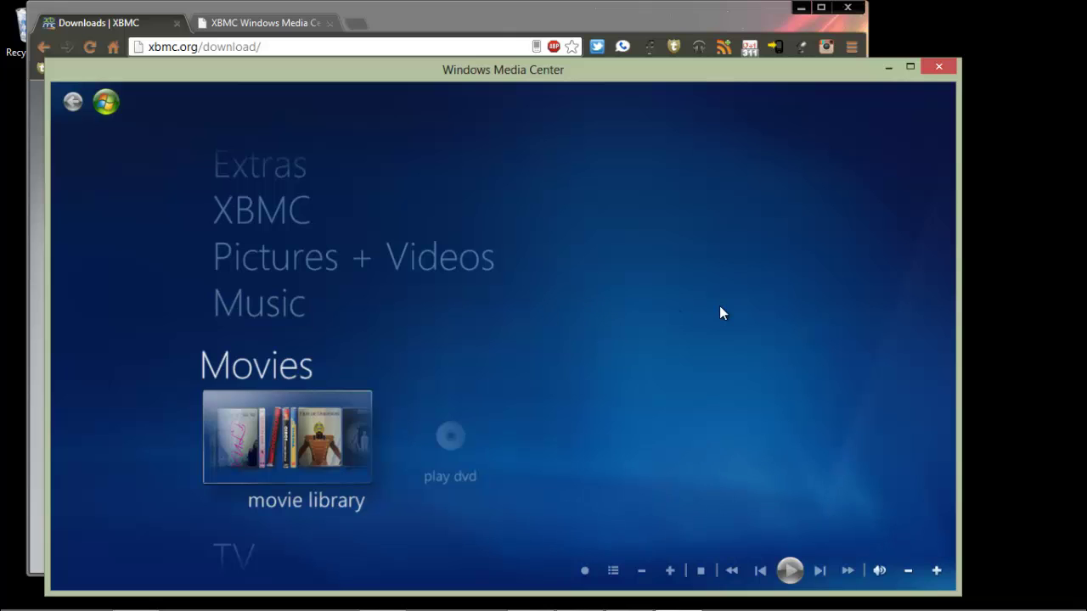
key(Down)
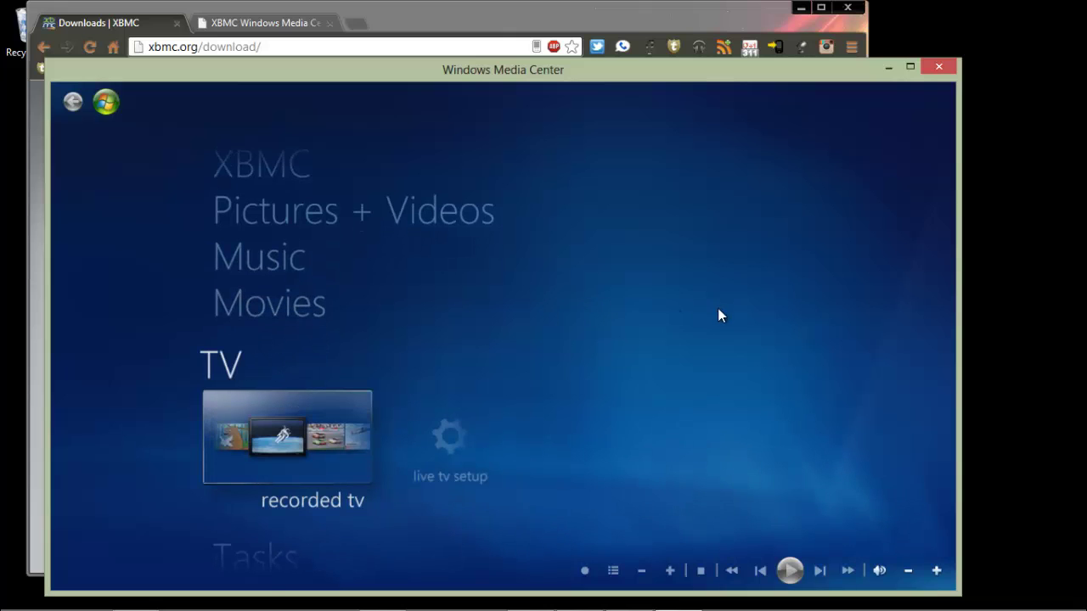
key(Down)
key(Up)
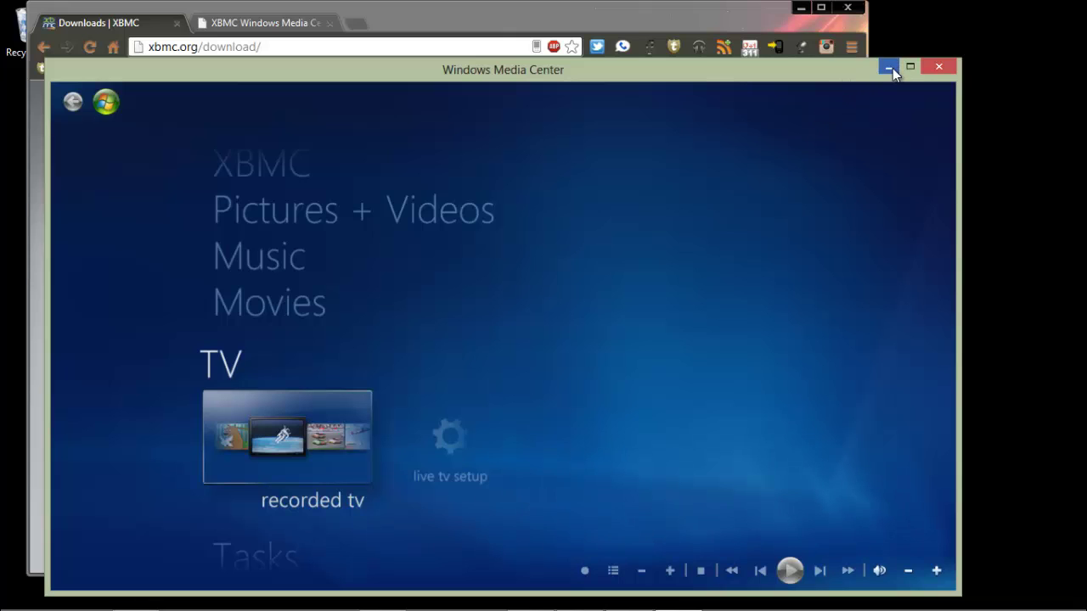
Step: Start downloading the xbmc-12.1 Windows installer in Chrome, then cancel the download
click(525, 13)
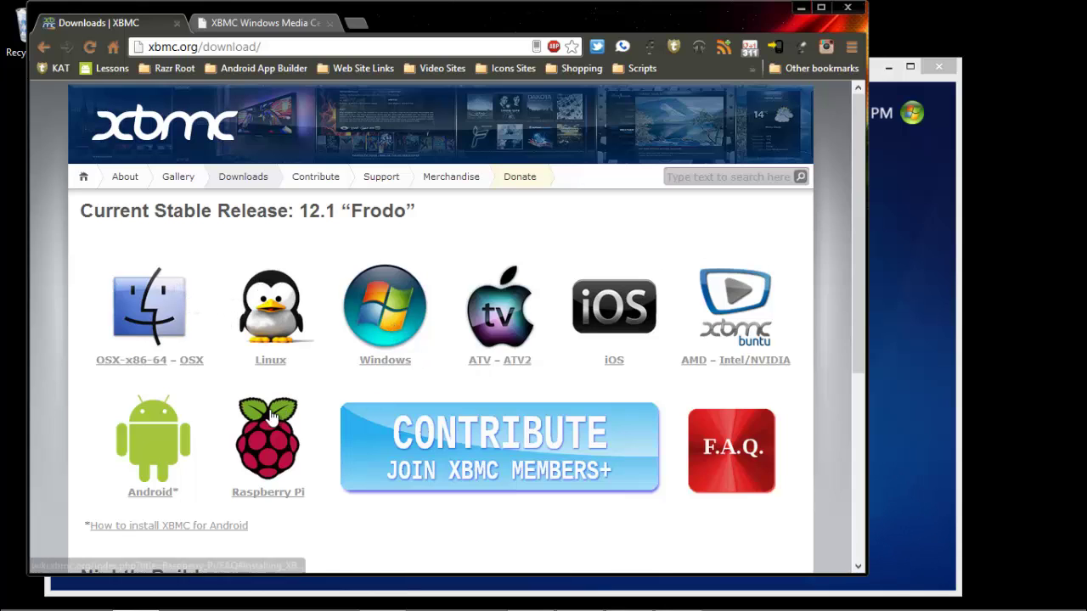
click(732, 497)
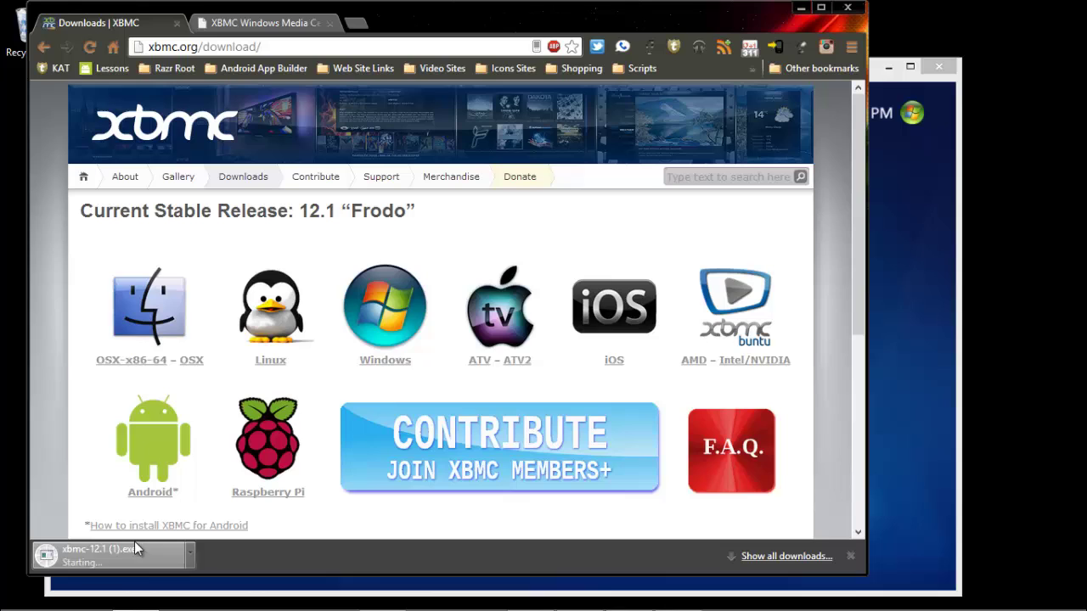
click(191, 556)
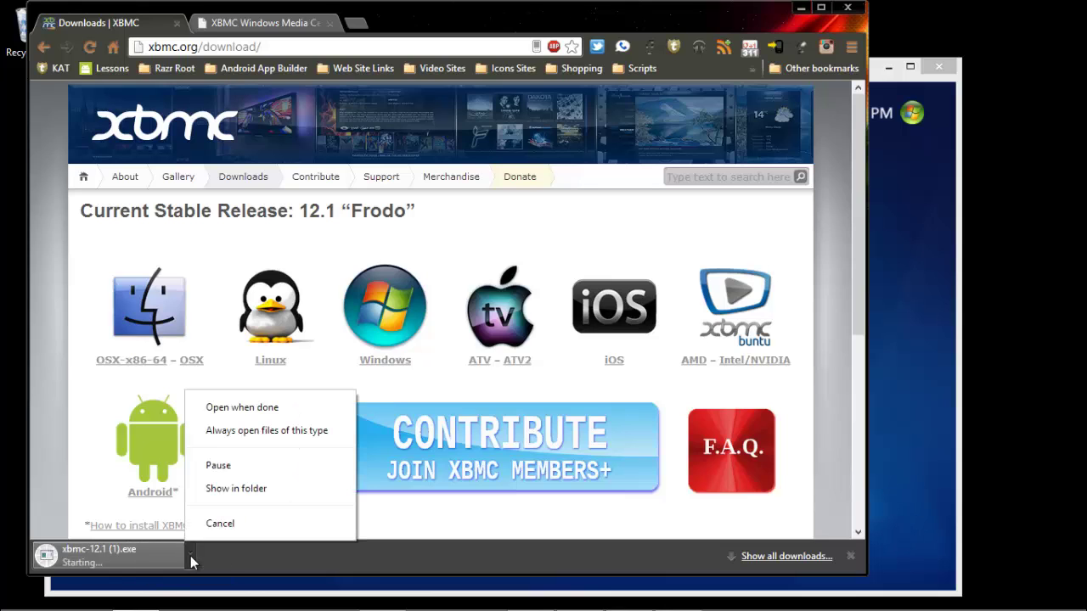
click(228, 524)
mouse_move(276, 229)
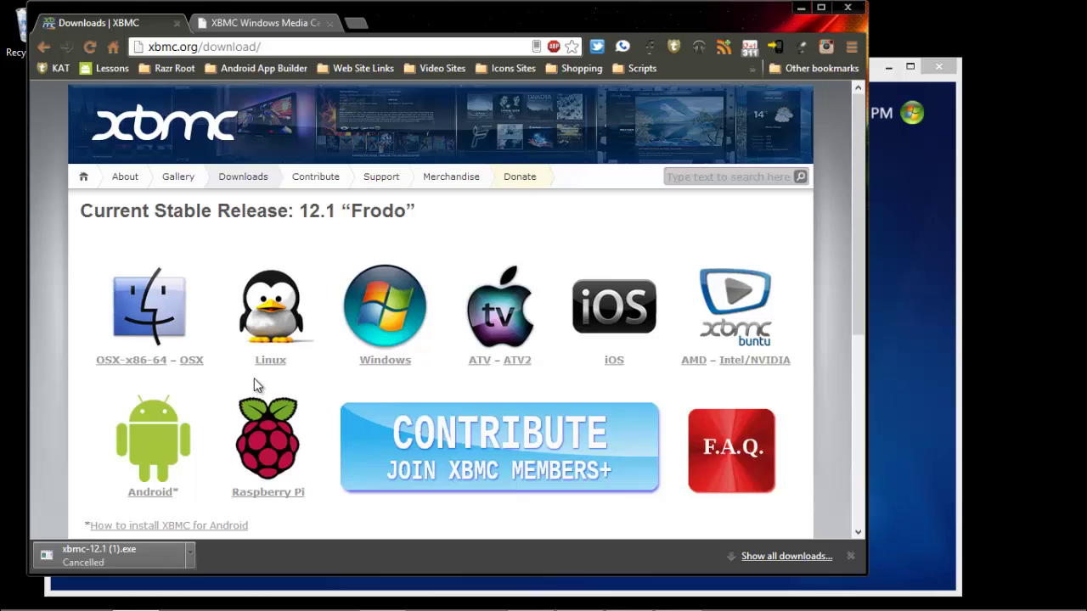
Step: Switch to the XBMC Windows Media Center Integration 2.1 tab and scroll through its description
click(297, 25)
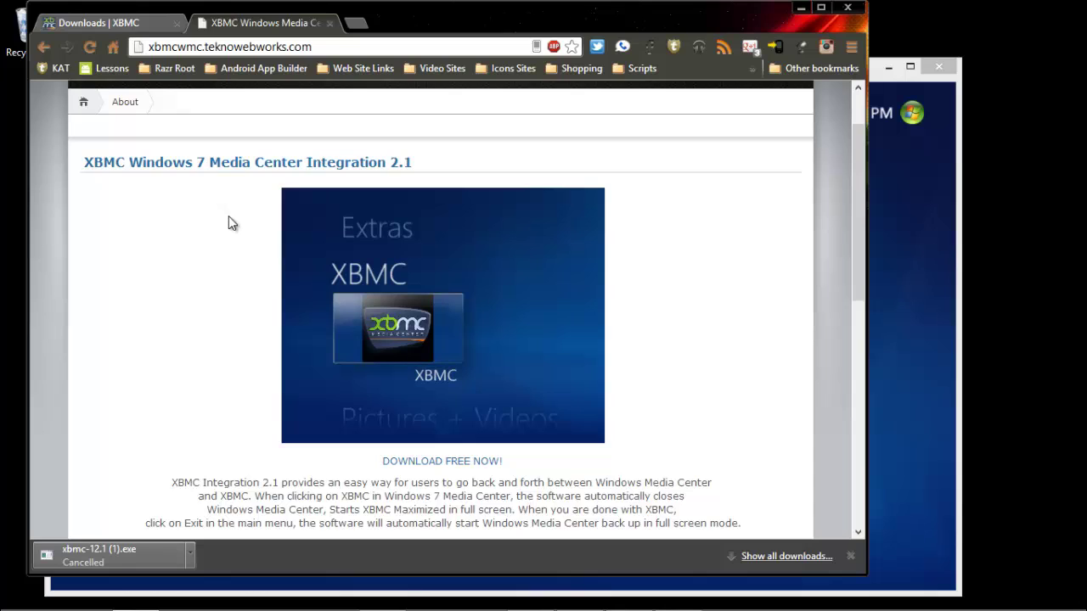
scroll(238, 285, up, 1)
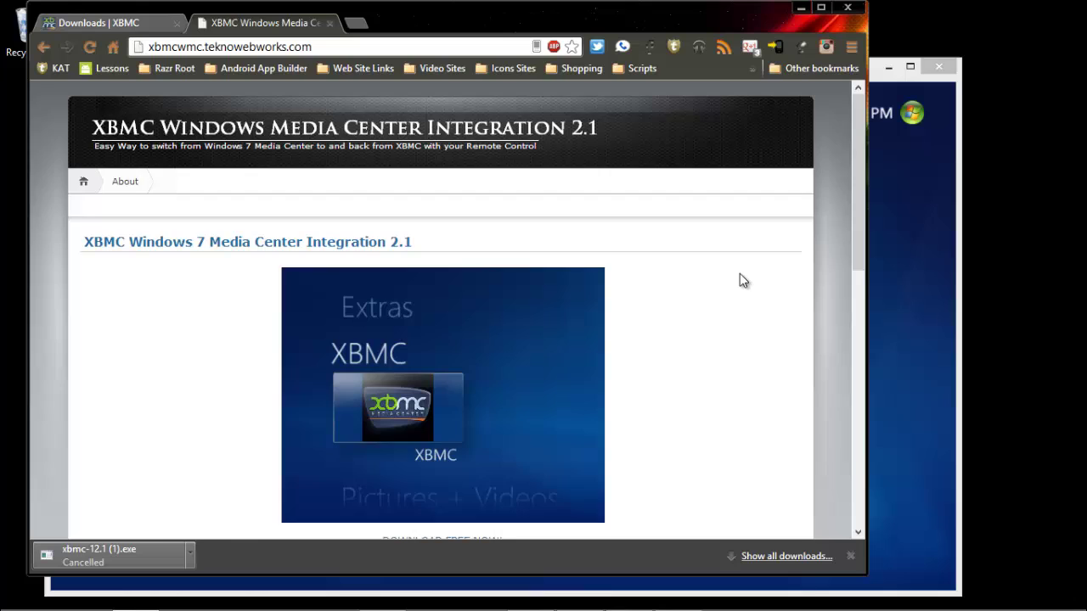
scroll(740, 280, down, 2)
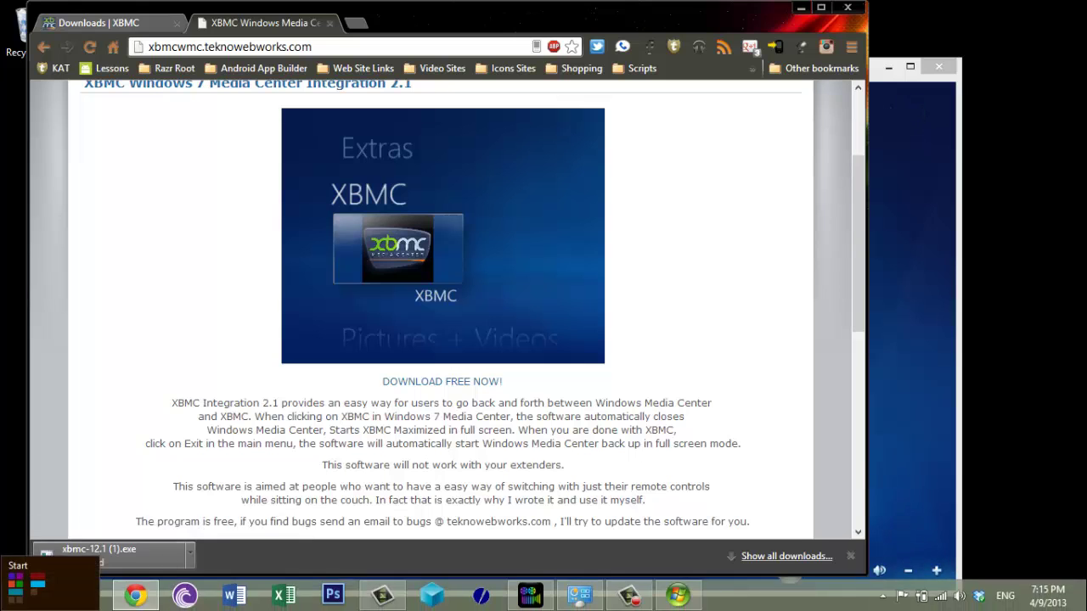
Step: Launch XBMC from the Start screen and open the Video Add-ons list
click(8, 598)
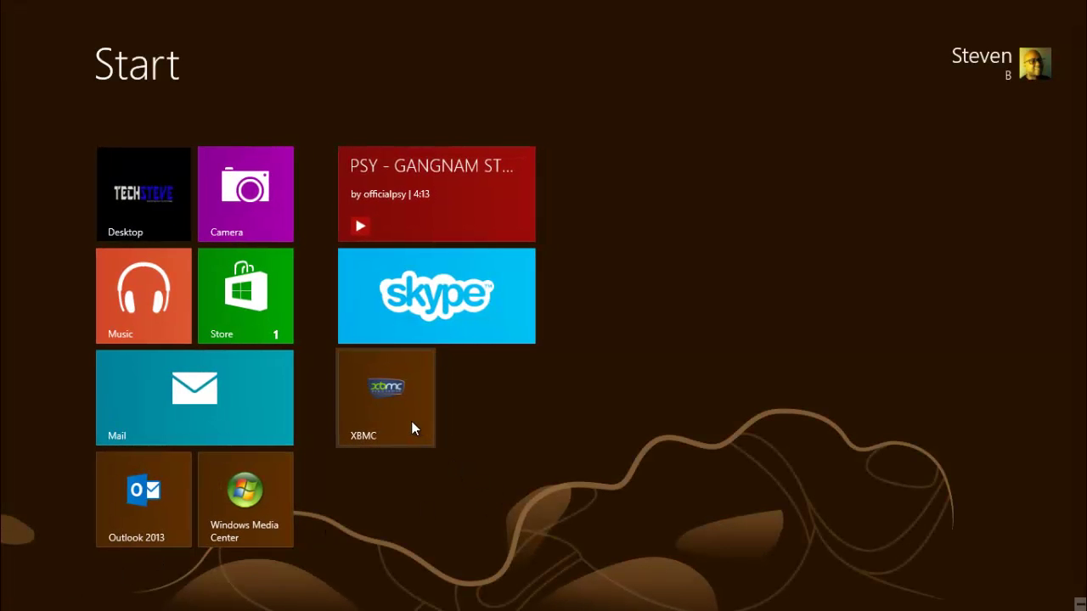
click(412, 422)
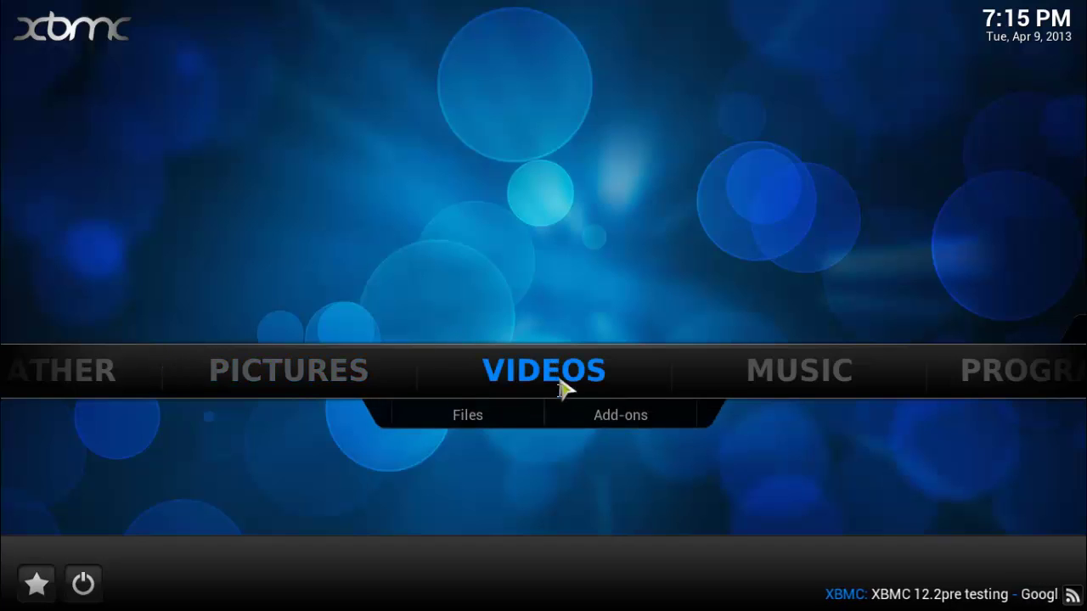
click(618, 422)
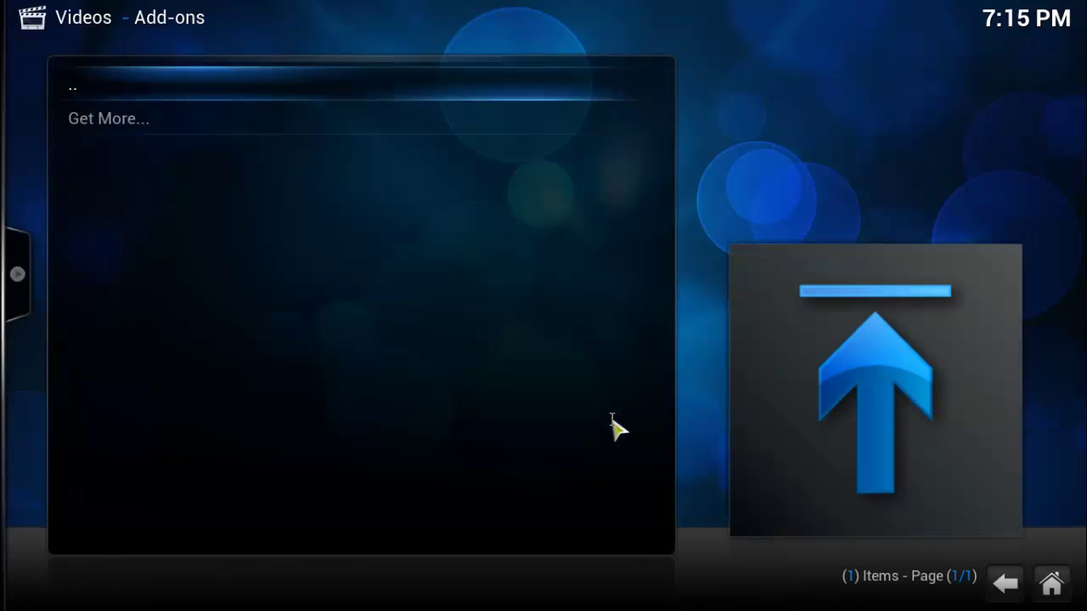
click(106, 119)
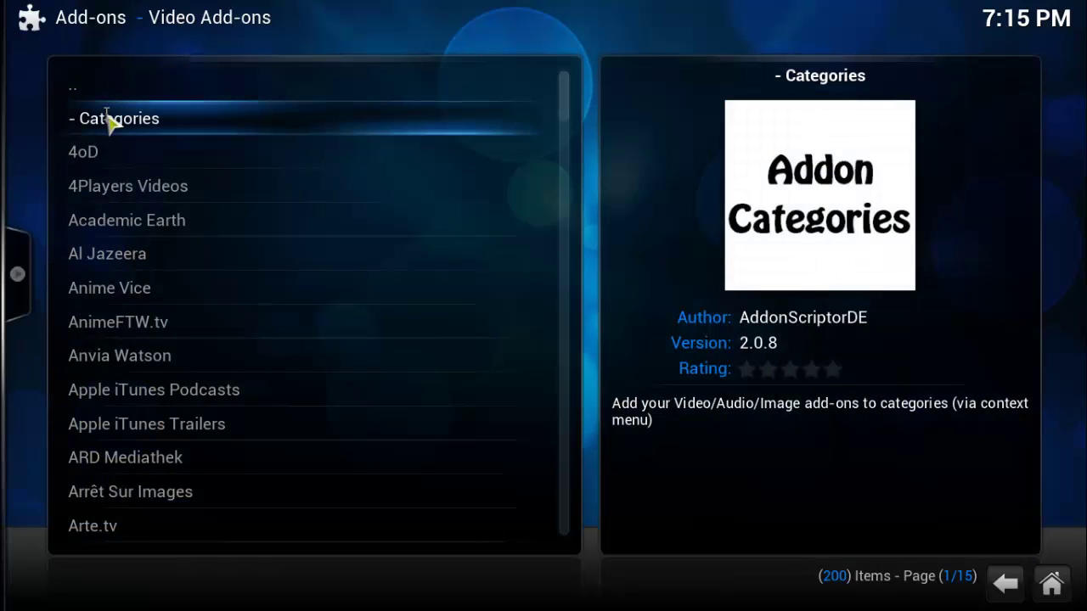
Step: Scroll through the 200-item Video Add-ons list, then return to XBMC's home screen
scroll(306, 293, down, 2)
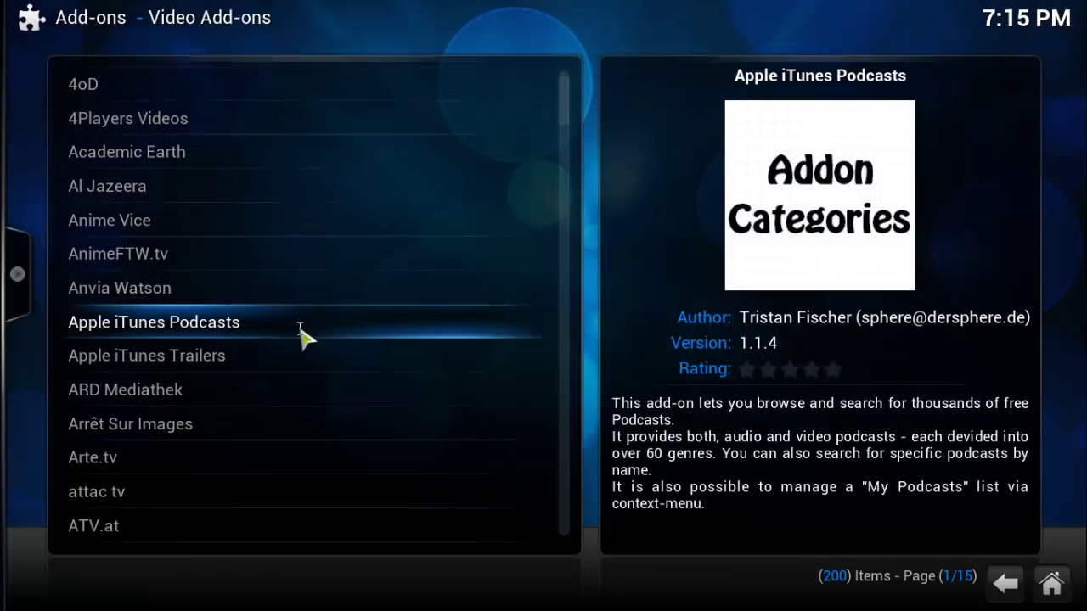
scroll(299, 331, down, 5)
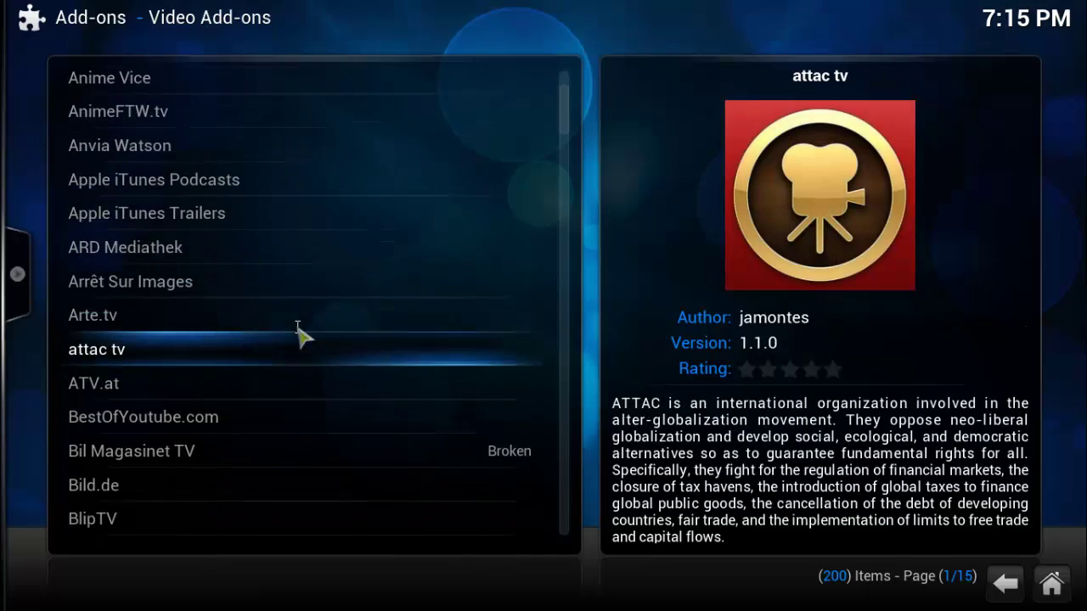
scroll(302, 331, down, 8)
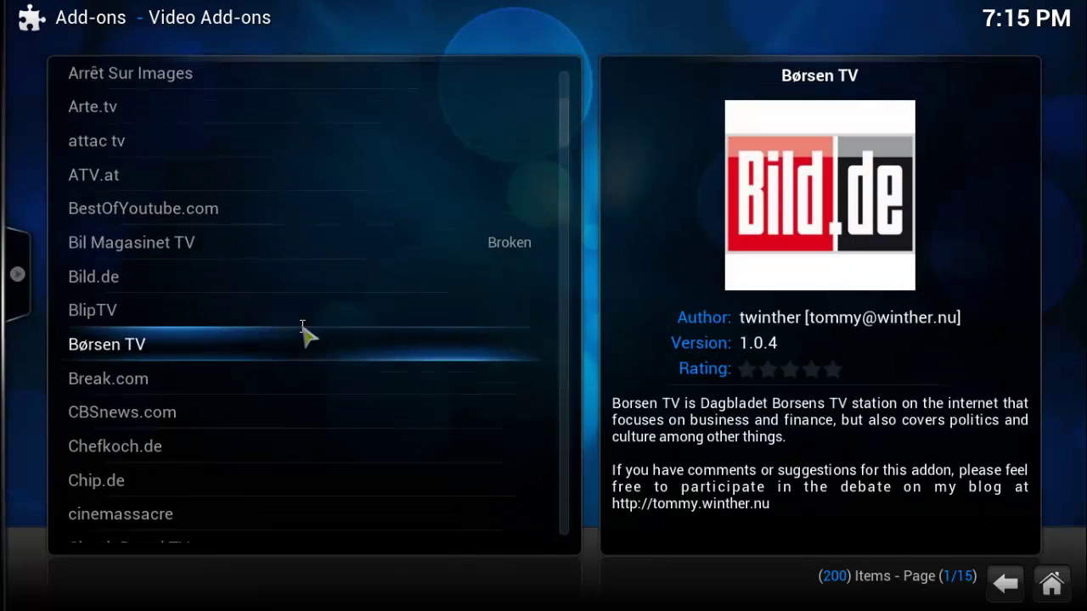
scroll(303, 332, down, 9)
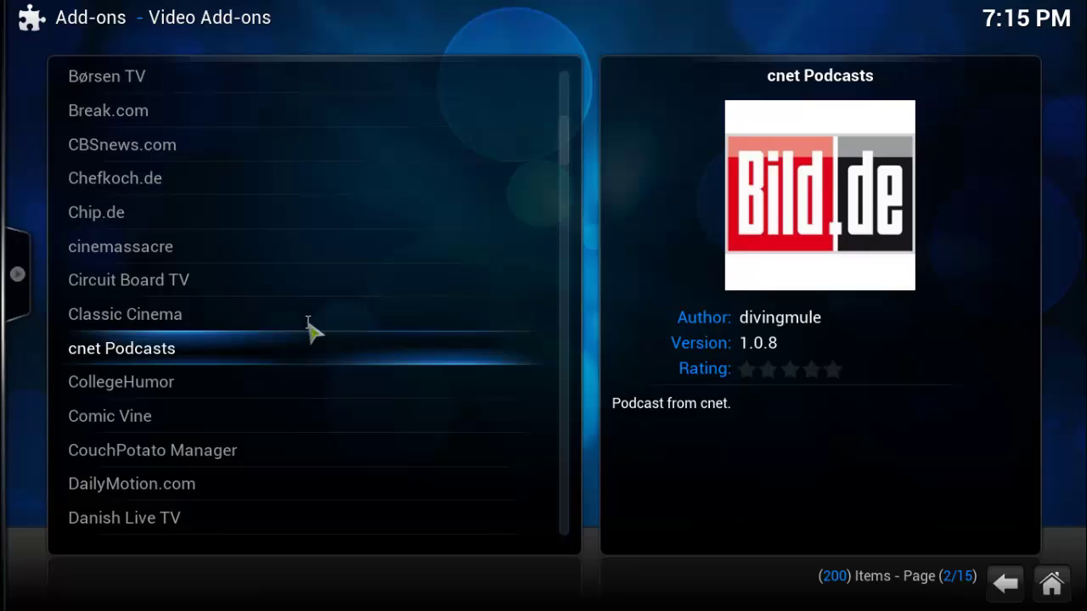
scroll(310, 329, down, 4)
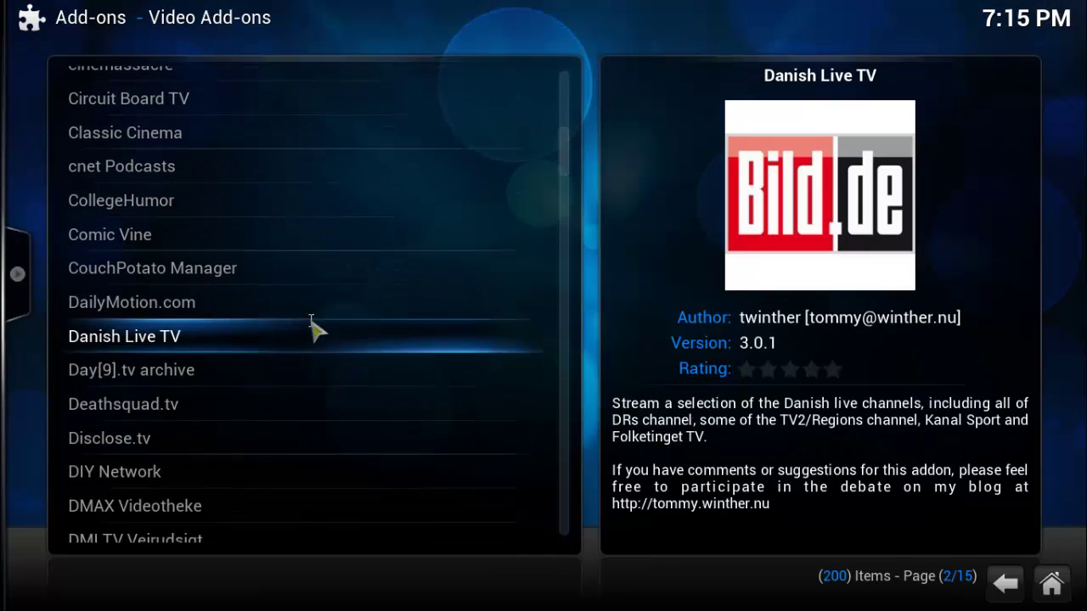
scroll(311, 330, down, 2)
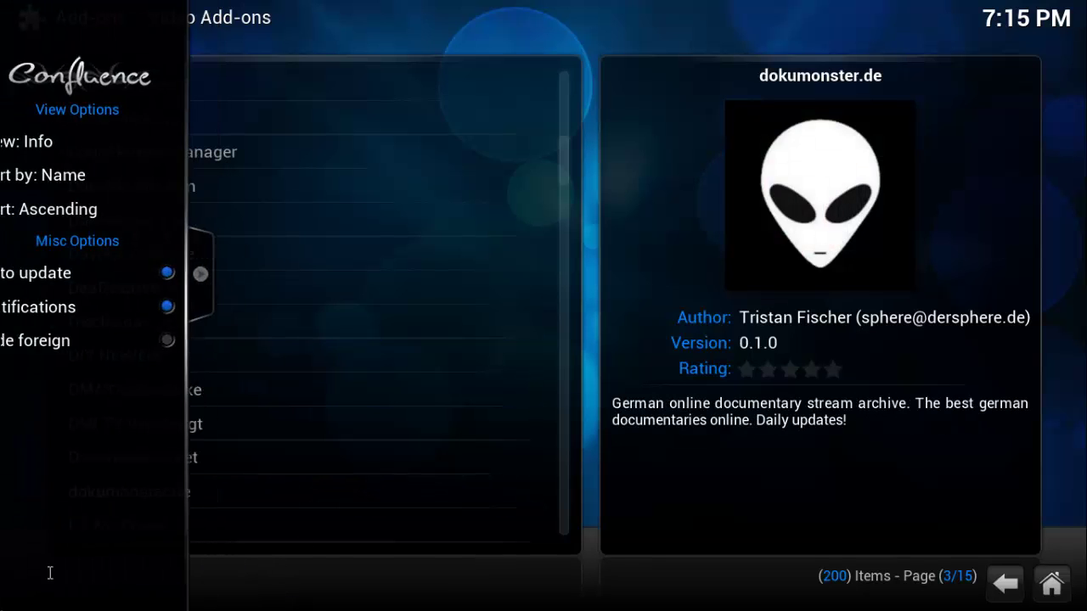
click(1053, 586)
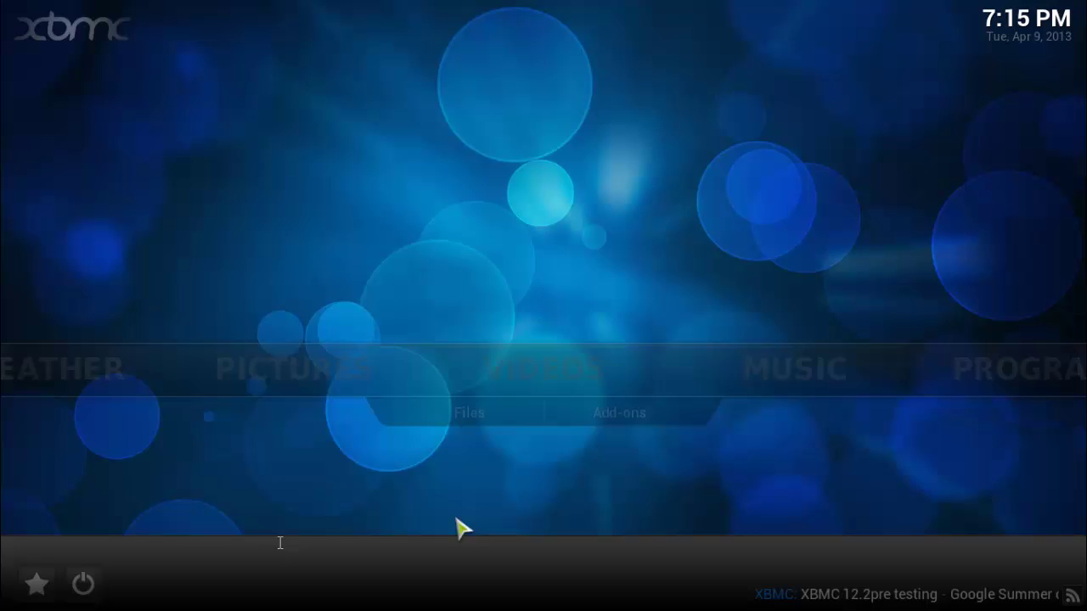
Step: Exit XBMC, then move and enlarge the Media Center window to reveal its XBMC entry
click(83, 584)
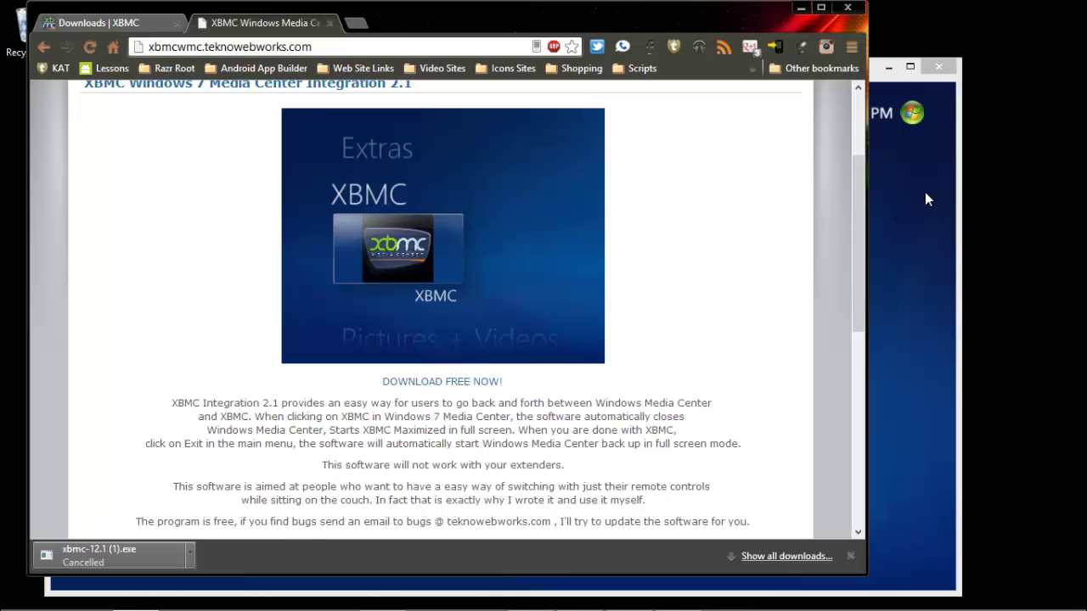
click(926, 197)
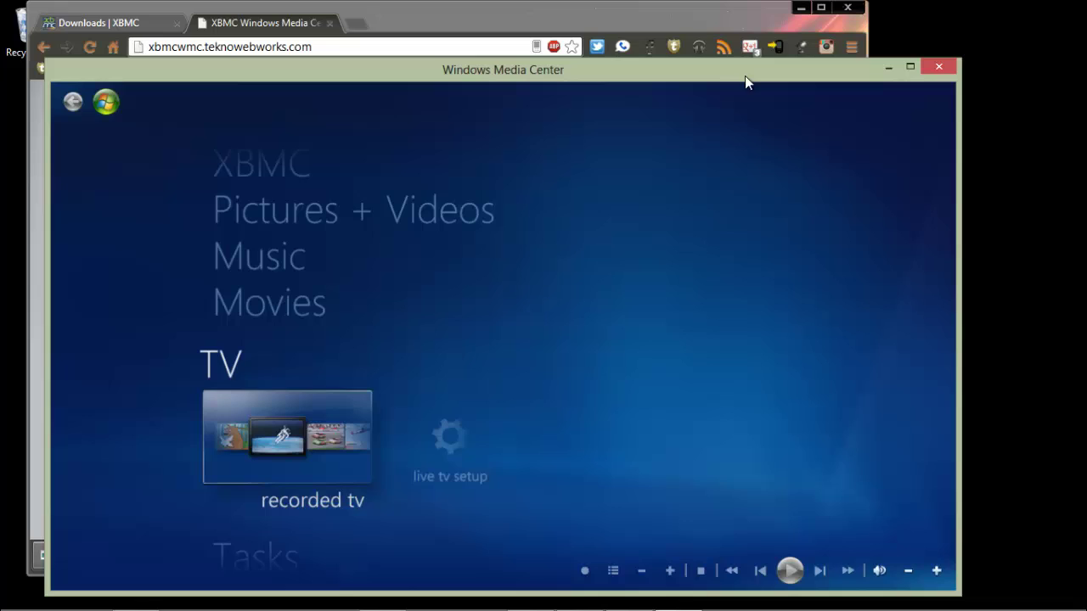
drag(744, 76, 733, 30)
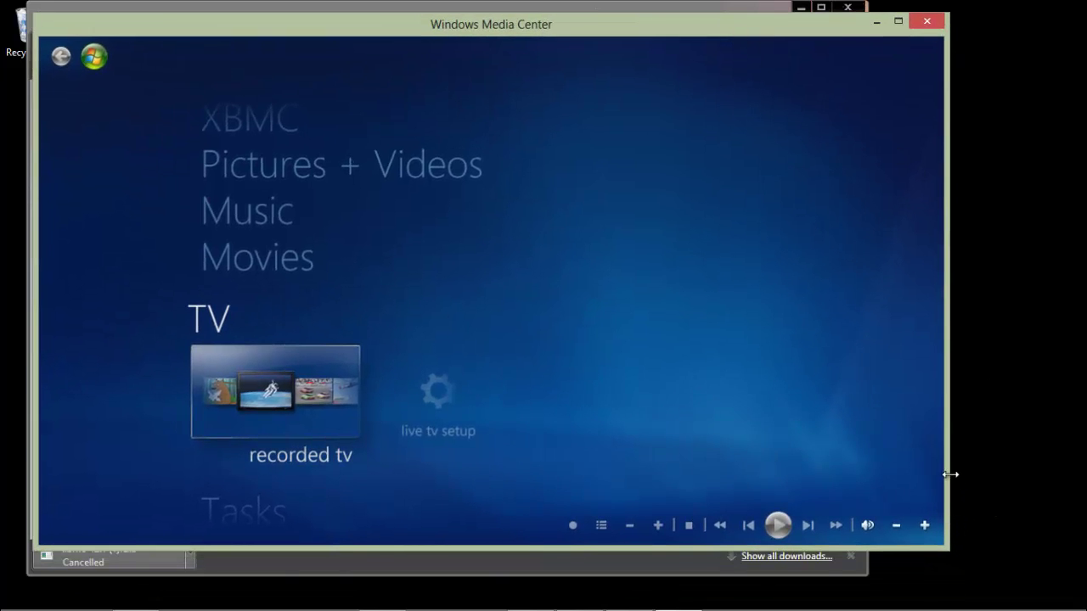
drag(949, 474, 1037, 455)
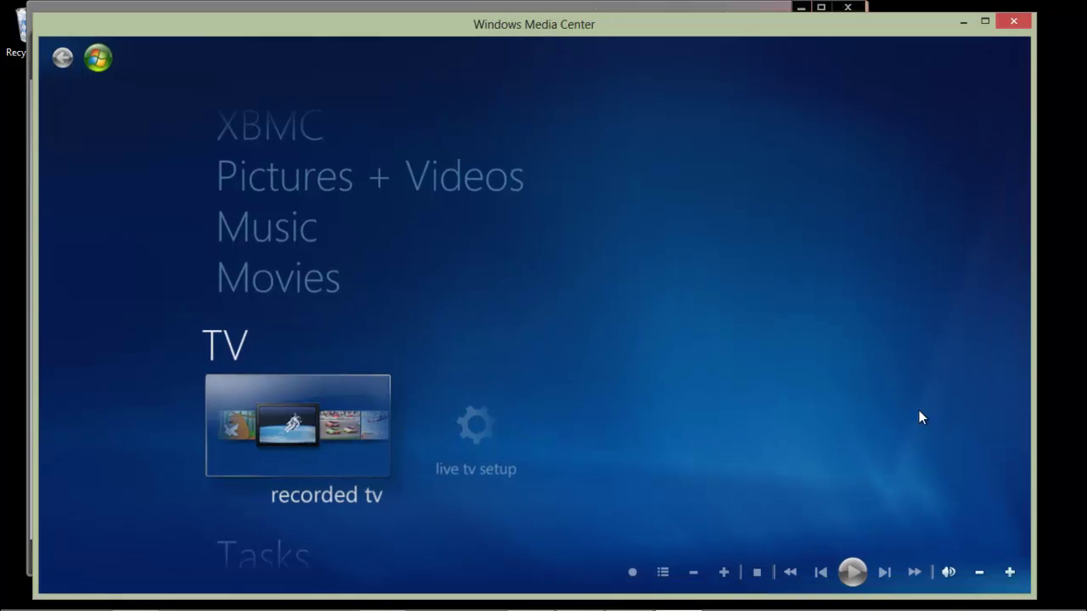
scroll(385, 291, up, 2)
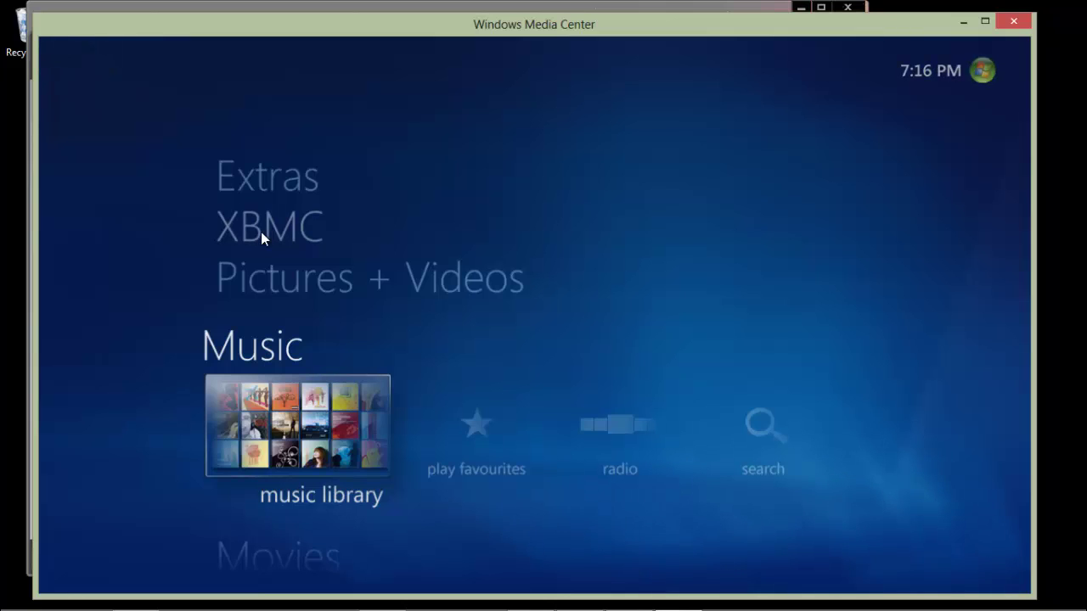
Step: Launch XBMC from the XBMC strip in Media Center's start menu and open its Power menu
click(260, 231)
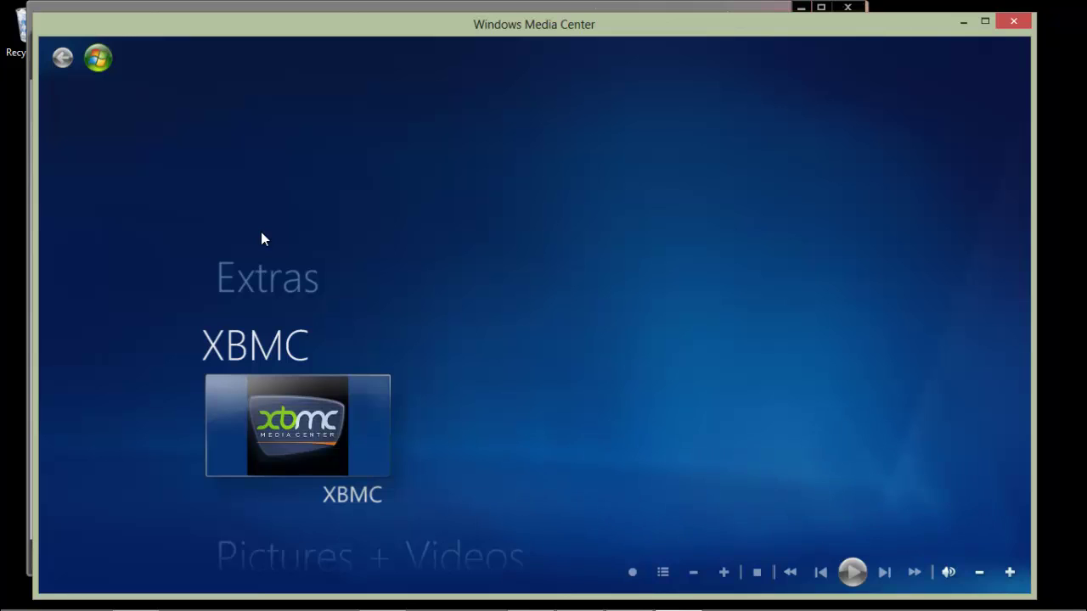
click(271, 409)
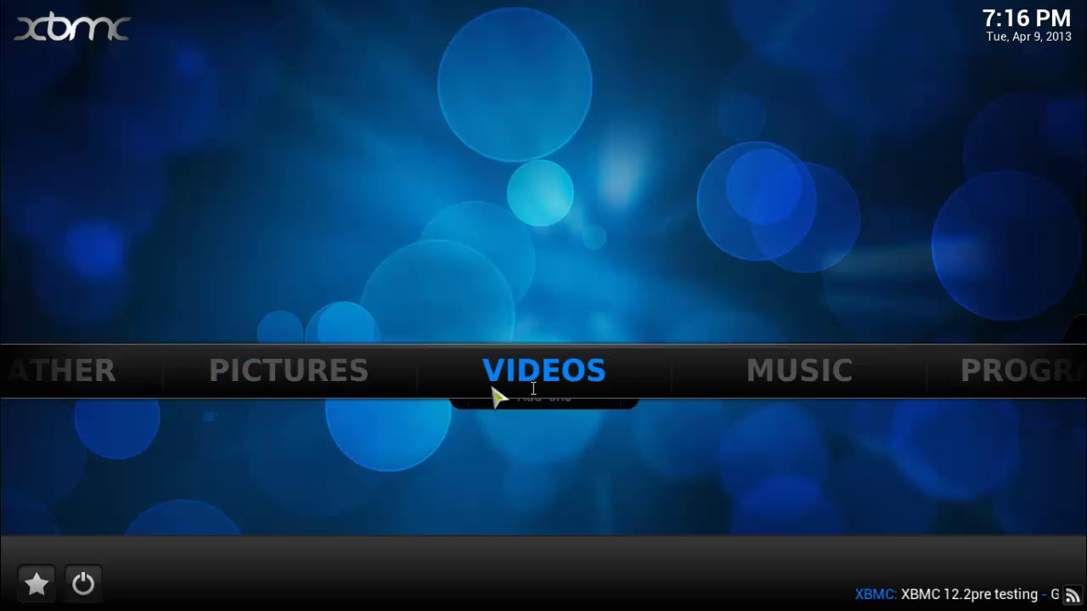
click(83, 583)
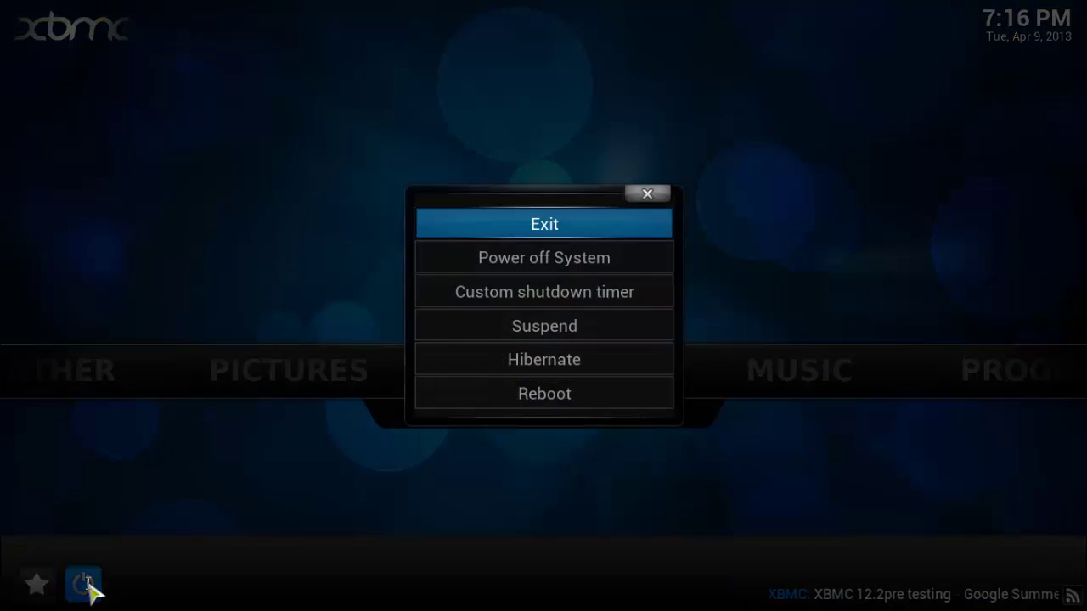
Step: Choose Exit in XBMC's shutdown menu so Windows Media Center relaunches automatically
click(617, 228)
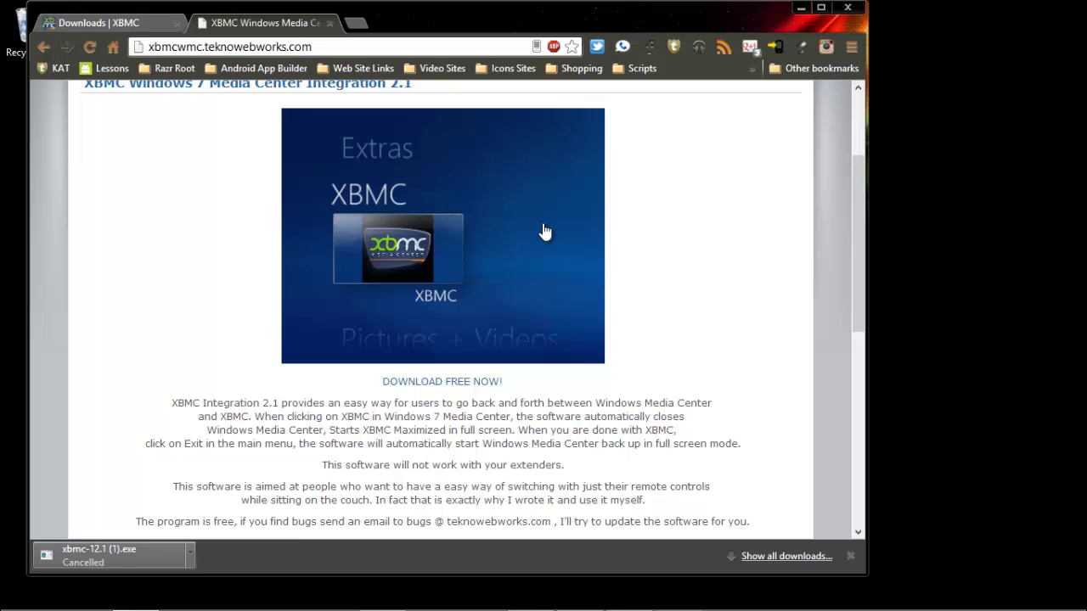